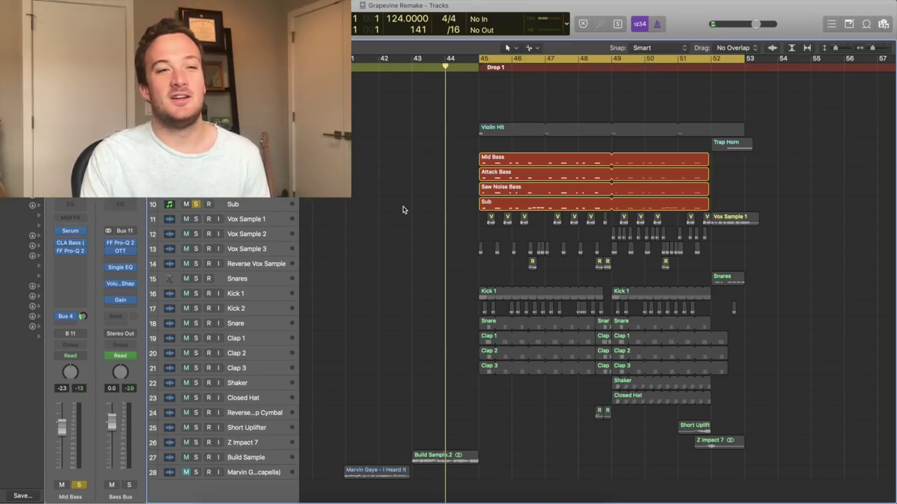
Play the four soloed bass layers in the drop, and leave only Mid Bass soloed
key("space")
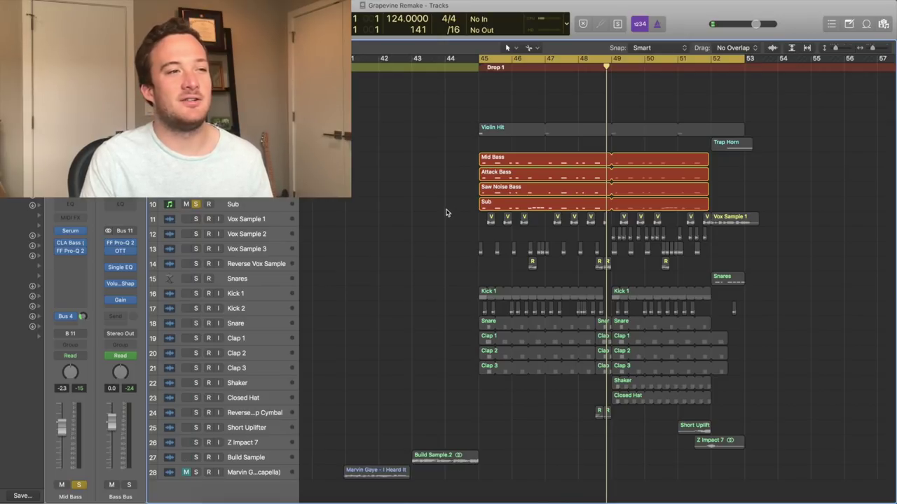
left_click(197, 203)
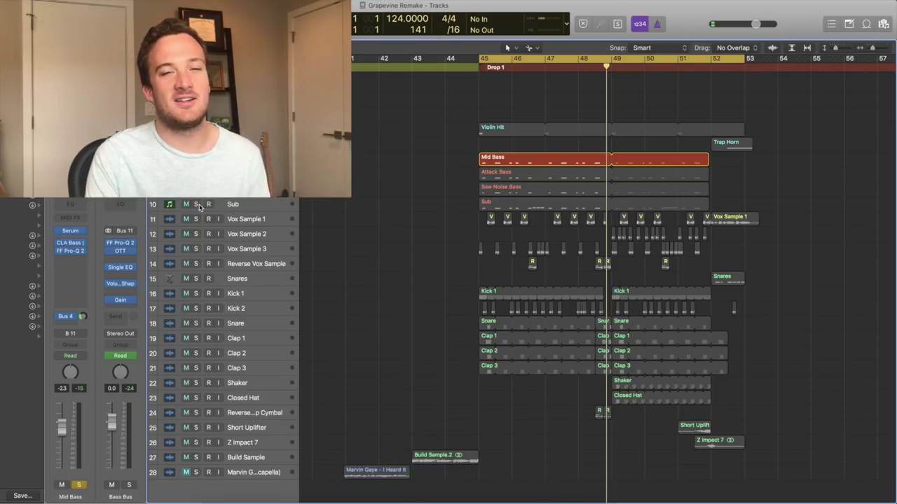
Open the Mid Bass region's notes for viewing and bring up its Serum instrument beside them
double_click(495, 163)
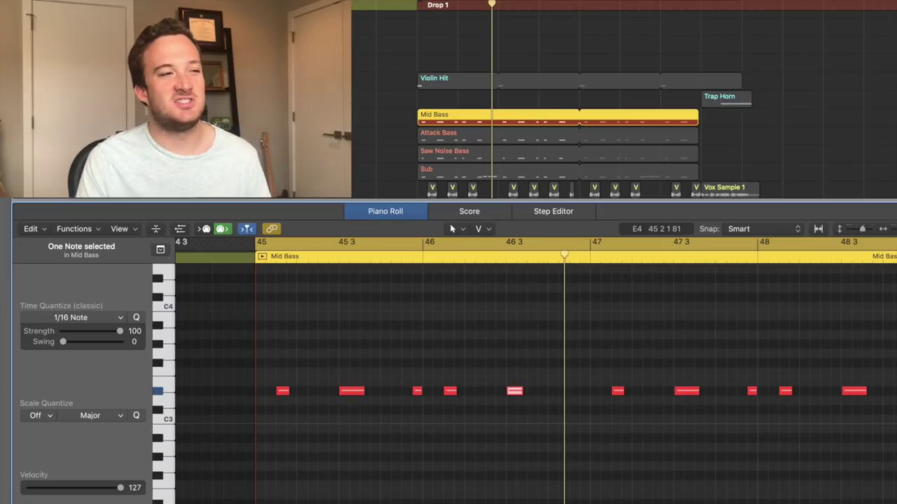
key("v")
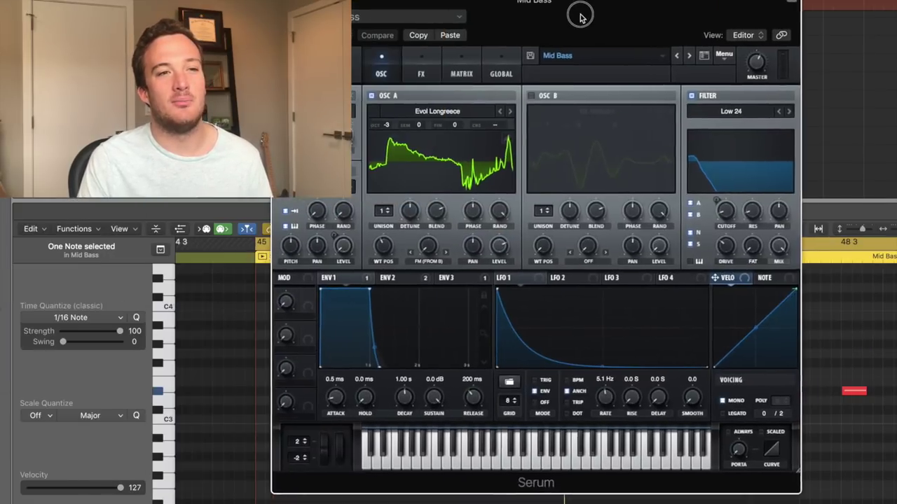
left_click_drag(581, 16, 666, 21)
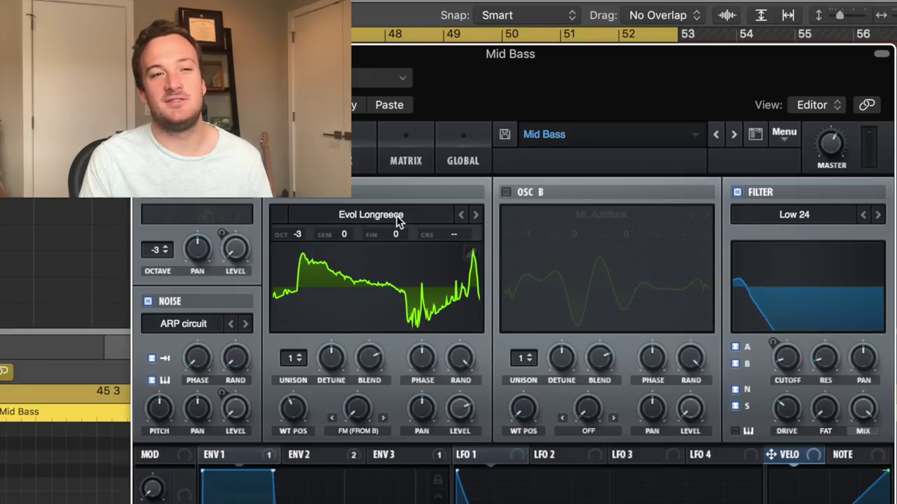
Reselect Evol Longreece from the Digital wavetables for oscillator A of Mid Bass
left_click(397, 216)
mouse_move(413, 265)
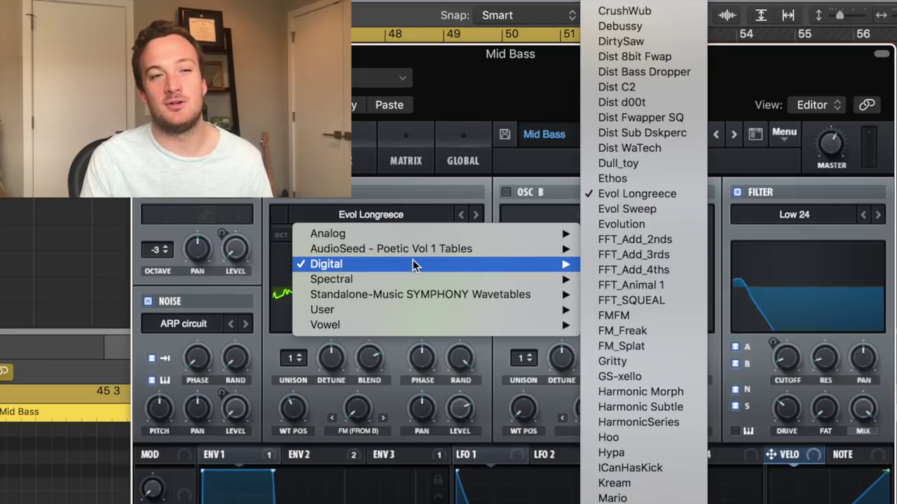
left_click(626, 194)
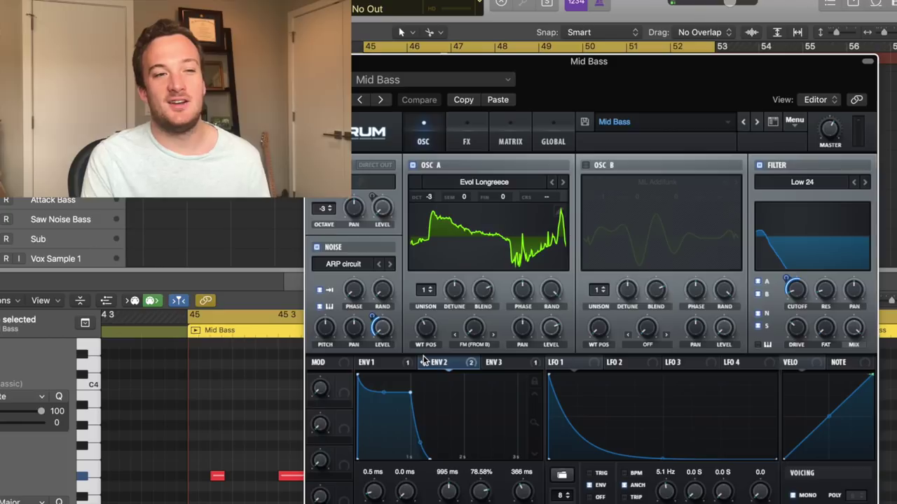
Switch off oscillator A in Mid Bass to hear the ARP circuit noise alone, and switch it back on
left_click(412, 164)
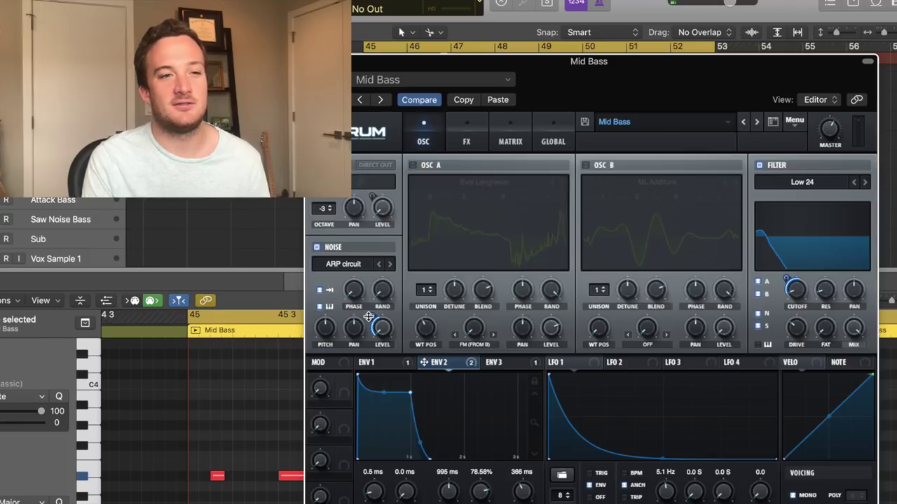
left_click_drag(372, 318, 396, 311)
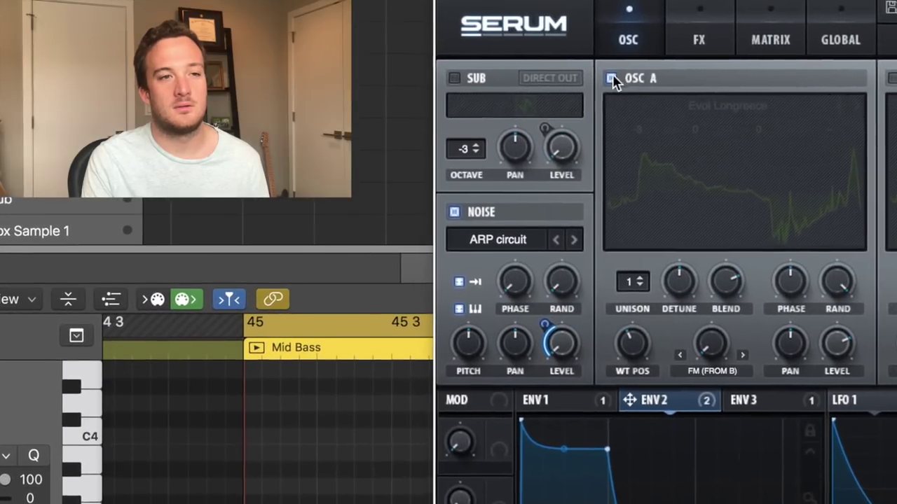
left_click(527, 115)
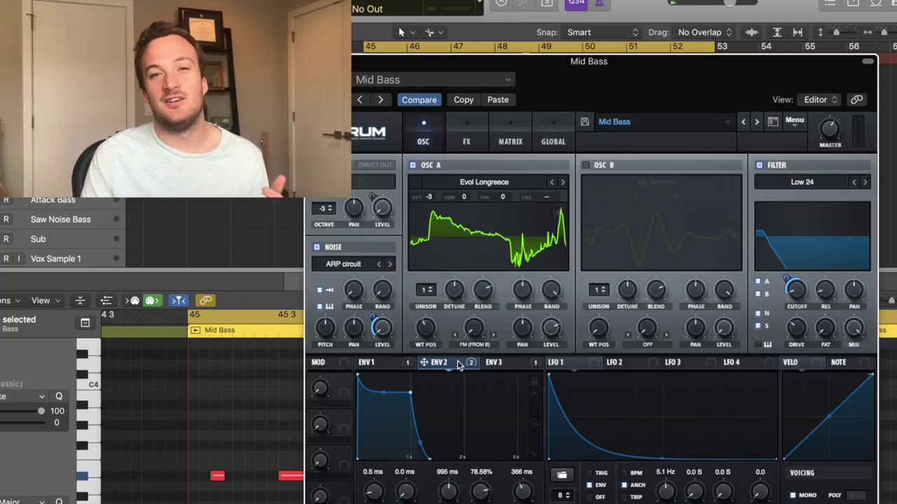
Examine Mid Bass's effects, including the CLA Bass settings and the low cut in FF Pro-Q 2
left_click(468, 131)
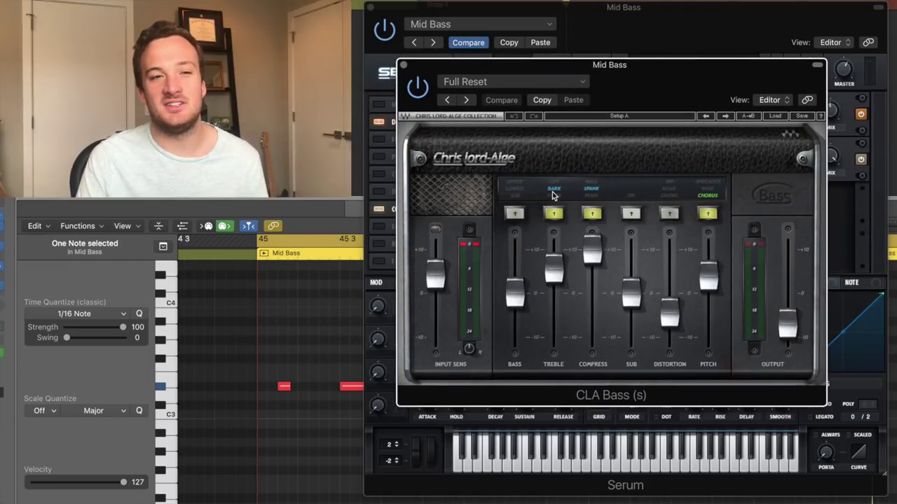
left_click(553, 193)
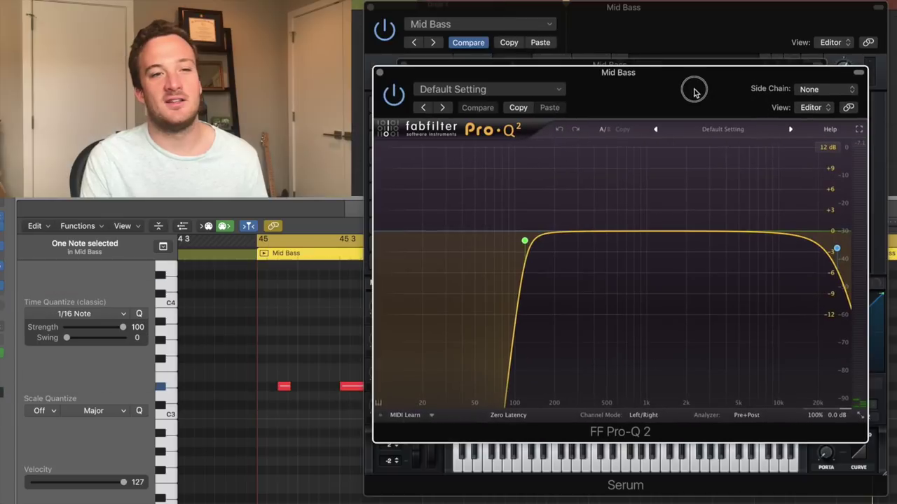
mouse_move(525, 241)
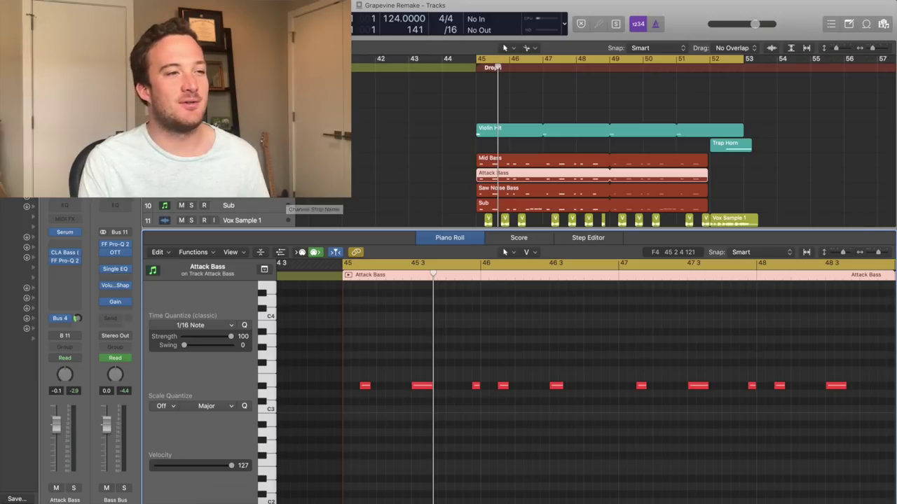
Solo and play Attack Bass, and bring its Serum instrument fully into view
key("s")
key("space")
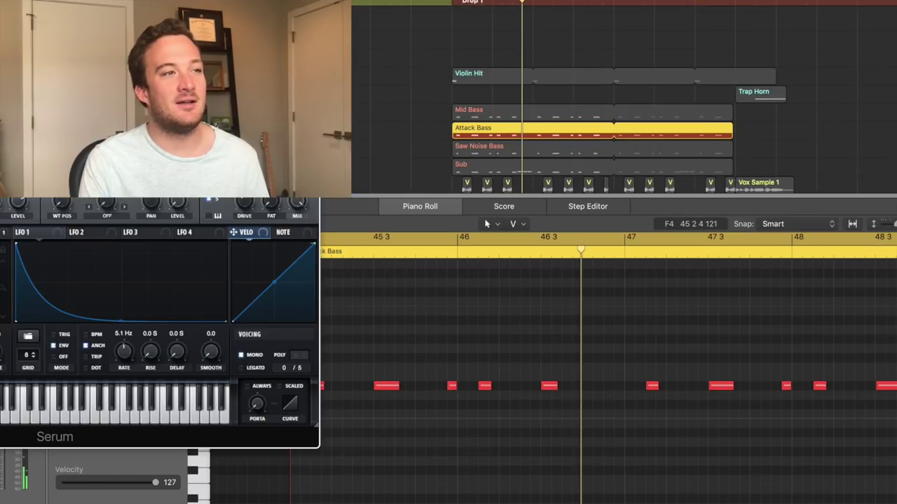
left_click_drag(101, 0, 674, 42)
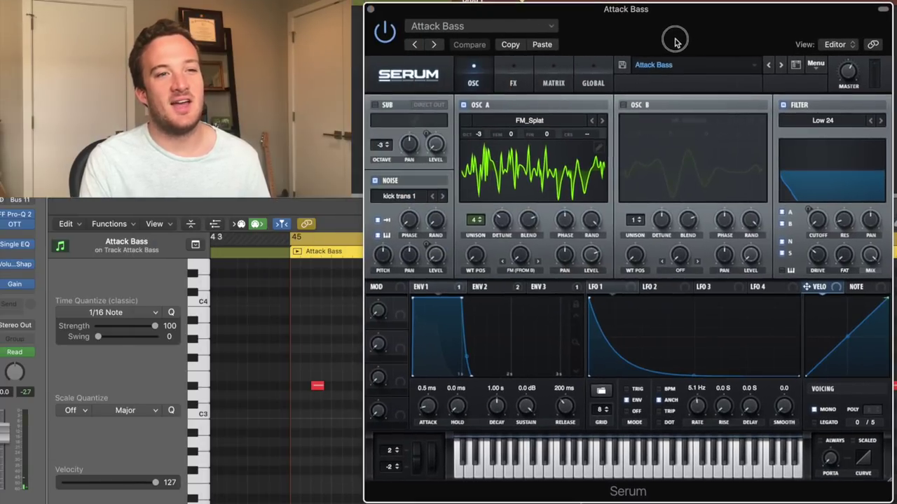
Examine oscillator A's FM_Splat wavetable in the Digital category and the controls modulated by envelope 2 in Attack Bass
left_click(526, 122)
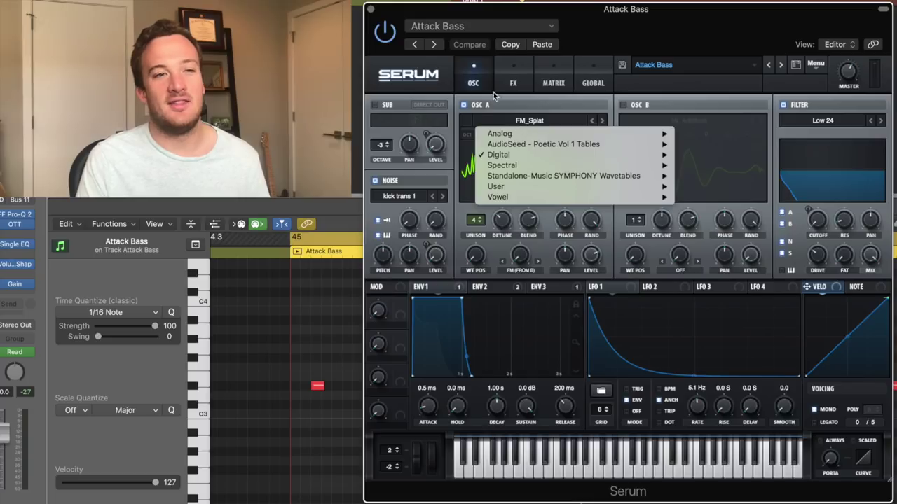
mouse_move(542, 156)
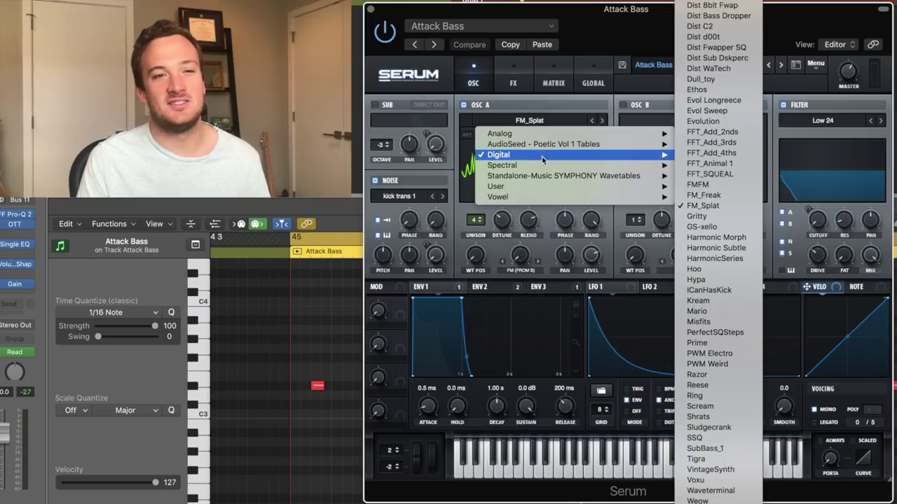
left_click(729, 206)
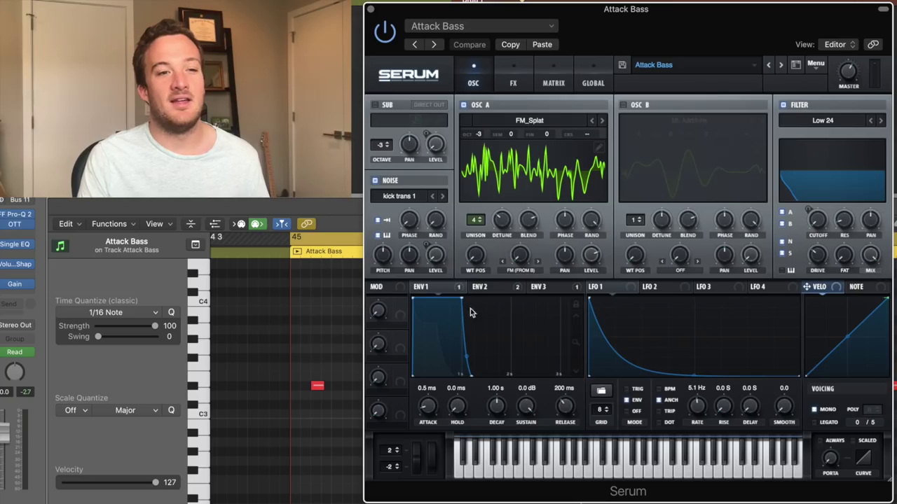
left_click(499, 287)
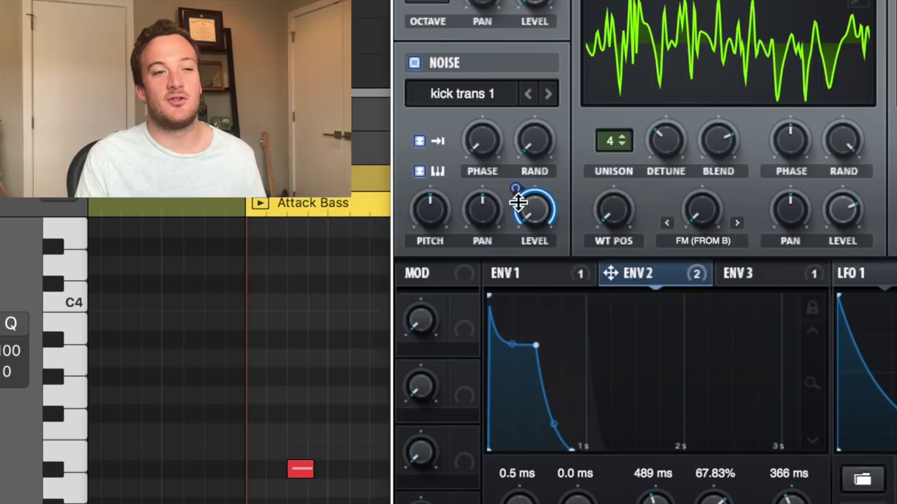
mouse_move(427, 245)
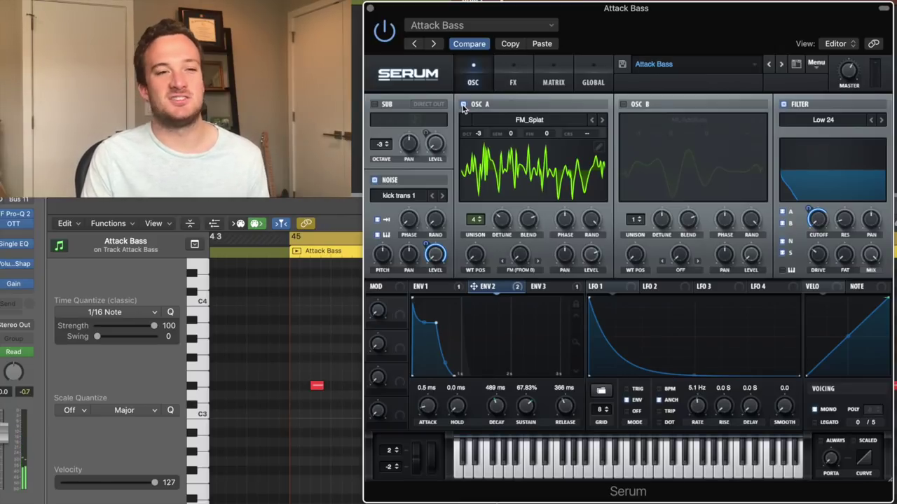
Switch the bypassed Distortion and Compressor effects of Attack Bass back on while listening to the sound
left_click(506, 85)
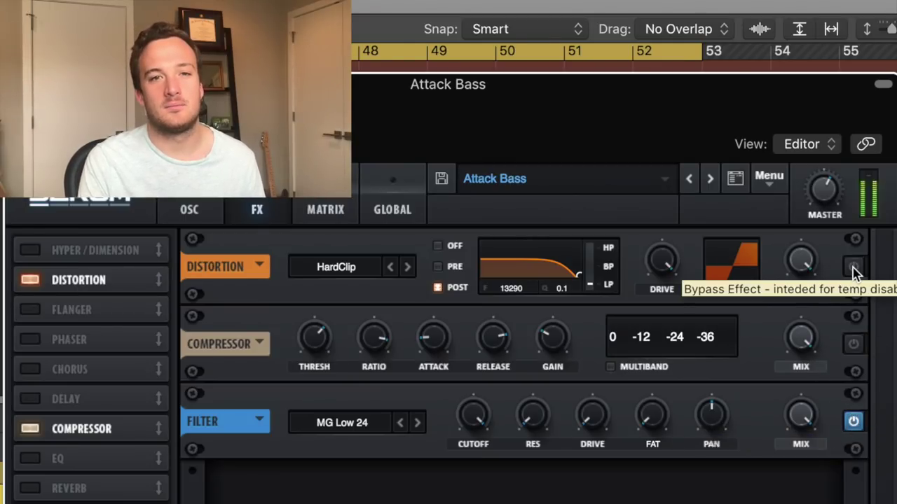
left_click(853, 268)
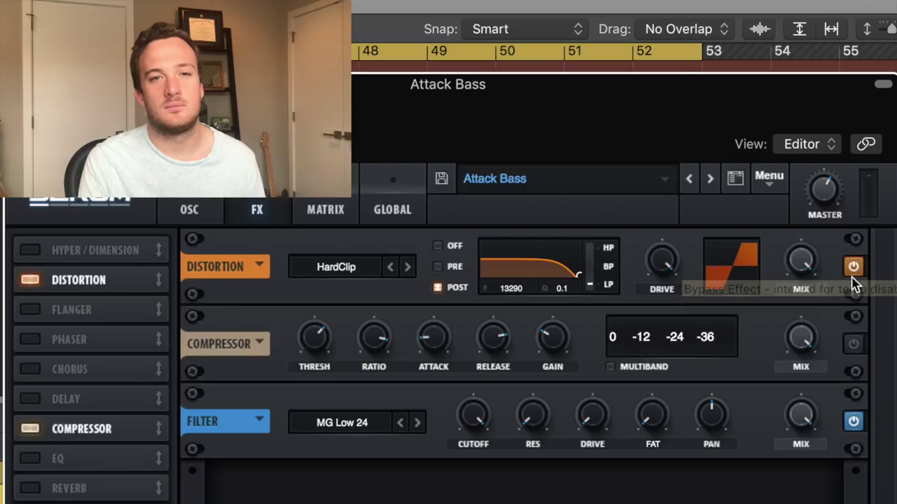
left_click(853, 344)
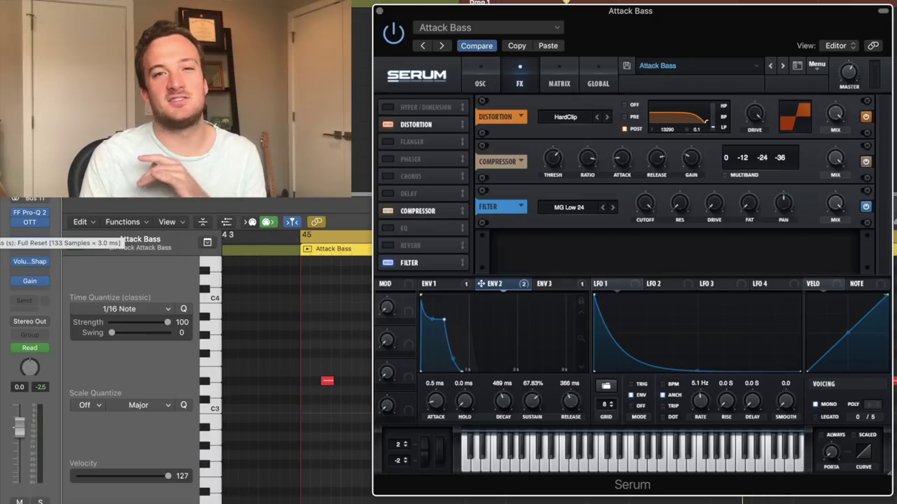
Bring up Attack Bass's CLA Bass and FF Pro-Q 2 plug-ins and examine their settings
left_click(29, 242)
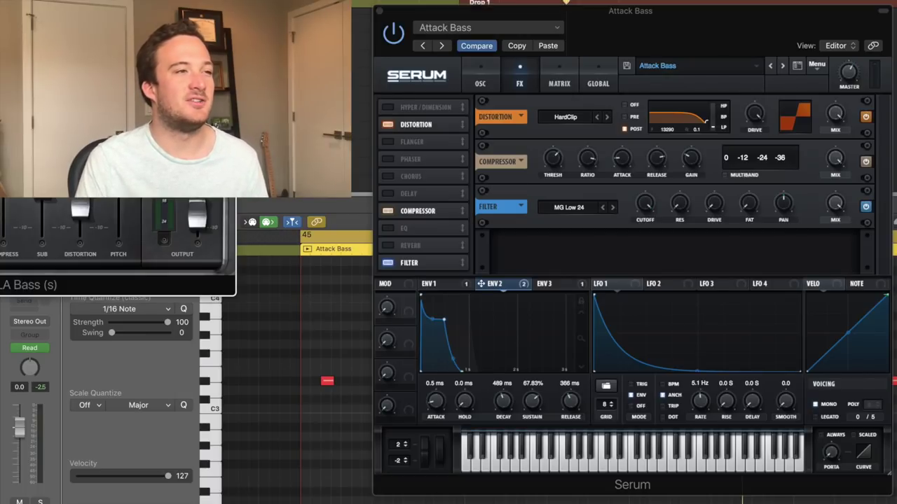
left_click_drag(66, 2, 688, 83)
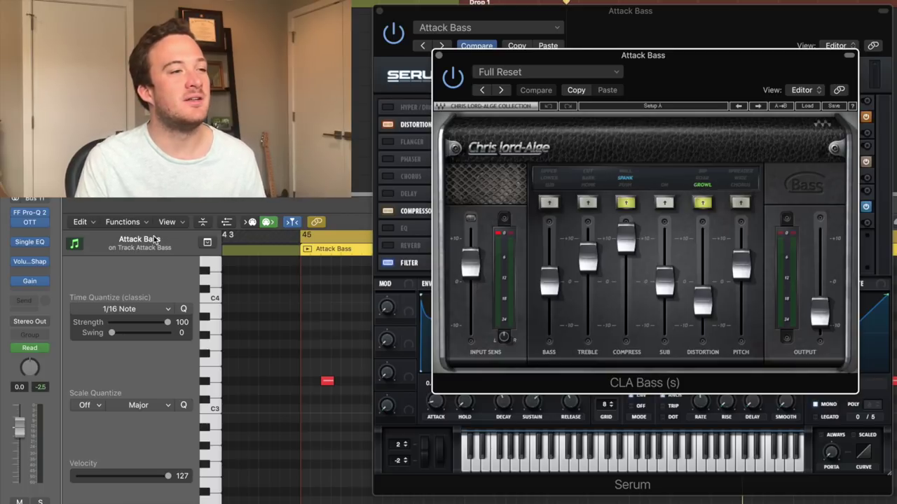
left_click(30, 212)
left_click_drag(149, 2, 684, 90)
mouse_move(485, 233)
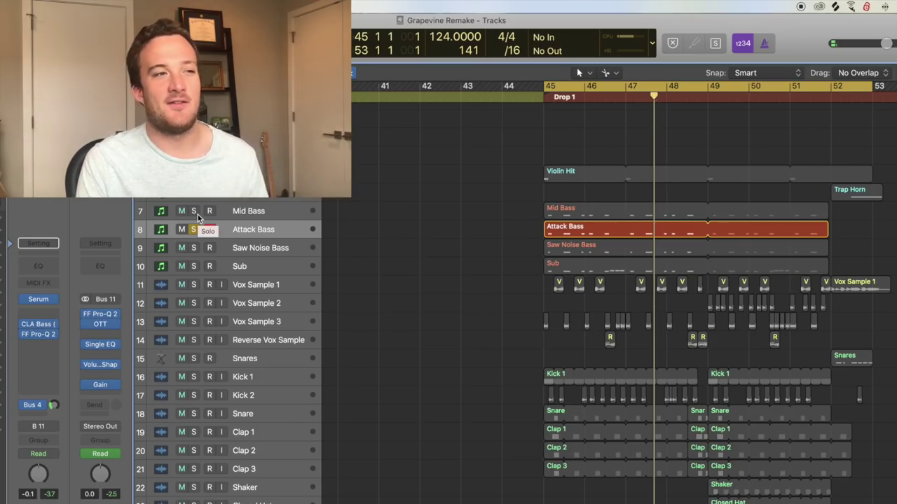
Solo Mid Bass alongside Attack Bass, record-enable Attack Bass, and play the two layers together
left_click(194, 211)
left_click(209, 229)
key("space")
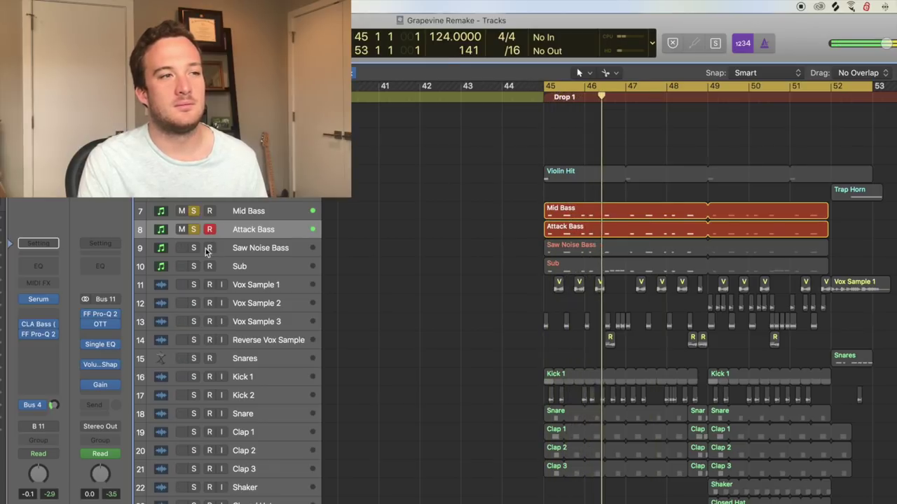
key("space")
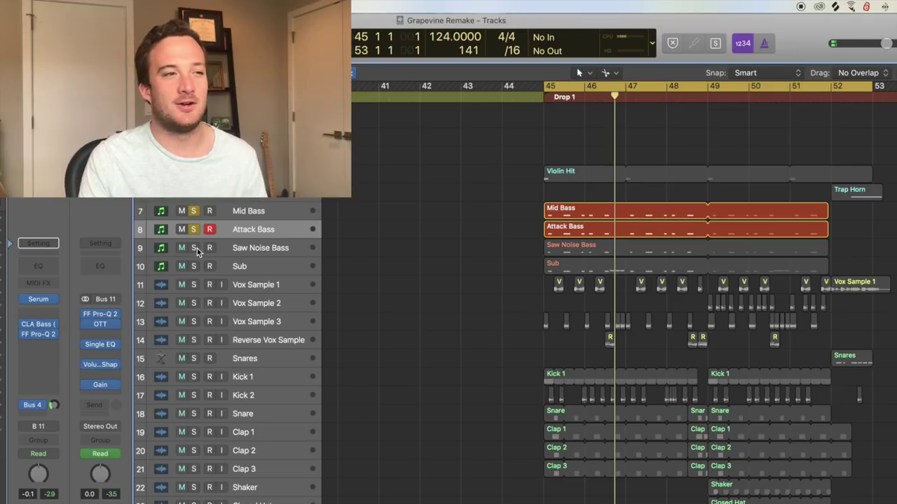
Add Saw Noise Bass to the soloed tracks and play the three bass layers together
left_click(194, 248)
key("space")
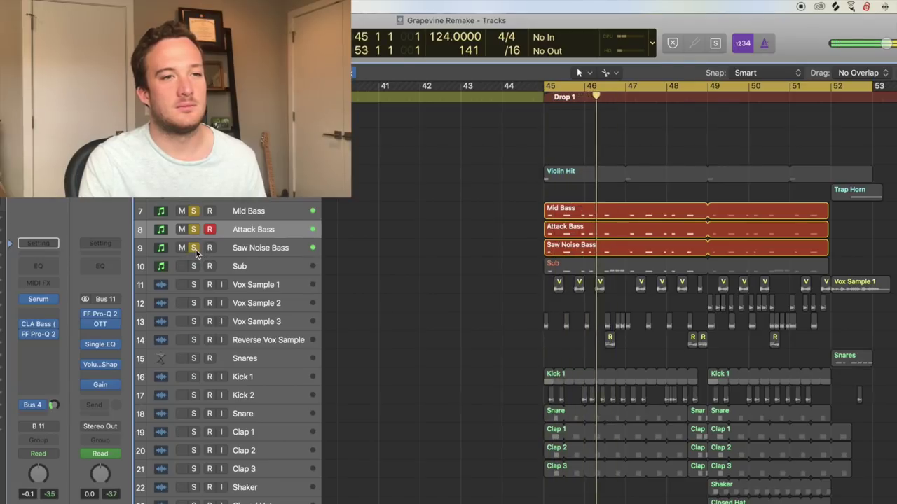
key("space")
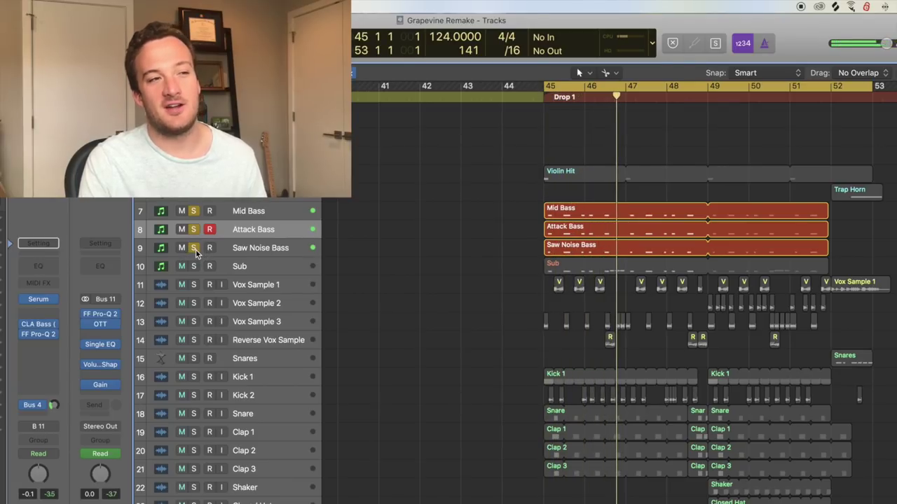
Compare the bass playback without and with Saw Noise Bass by switching its solo off and on again
left_click(195, 251)
key("space")
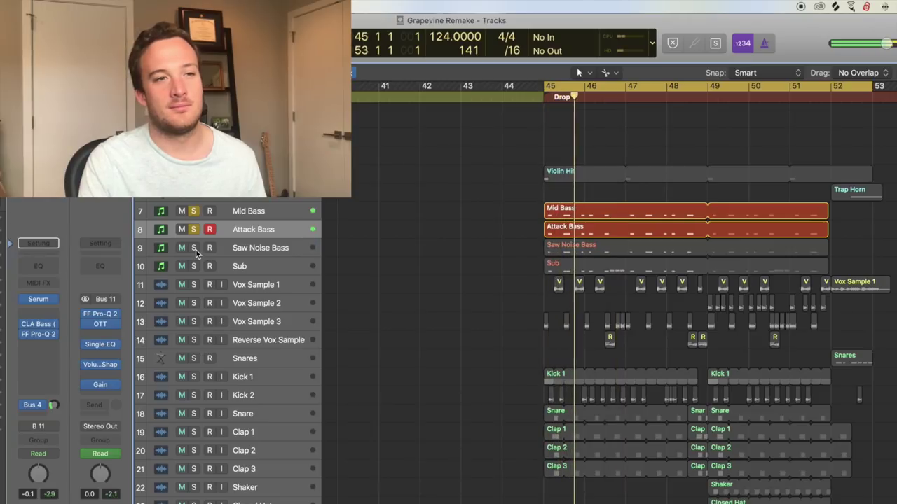
left_click(194, 248)
key("space")
key("space")
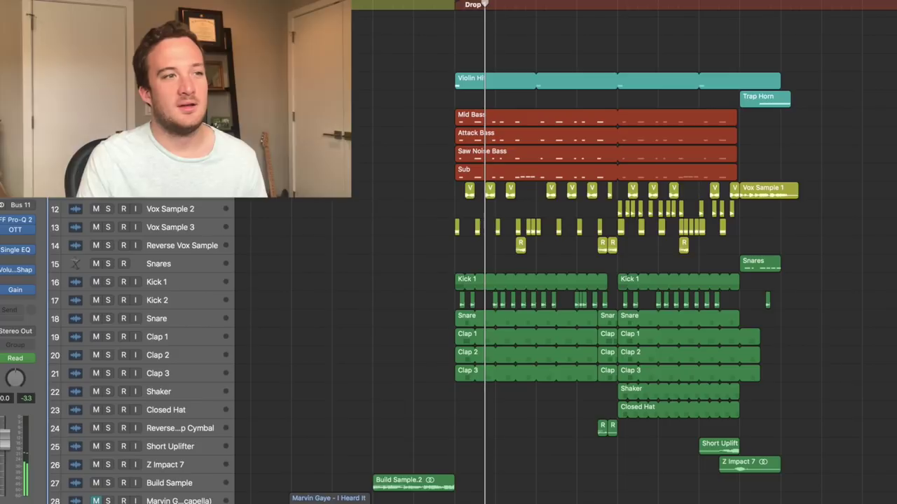
Open the Saw Noise Bass track's Serum instrument and examine oscillator A's Basic Shapes wavetable and detune setting
left_click(75, 154)
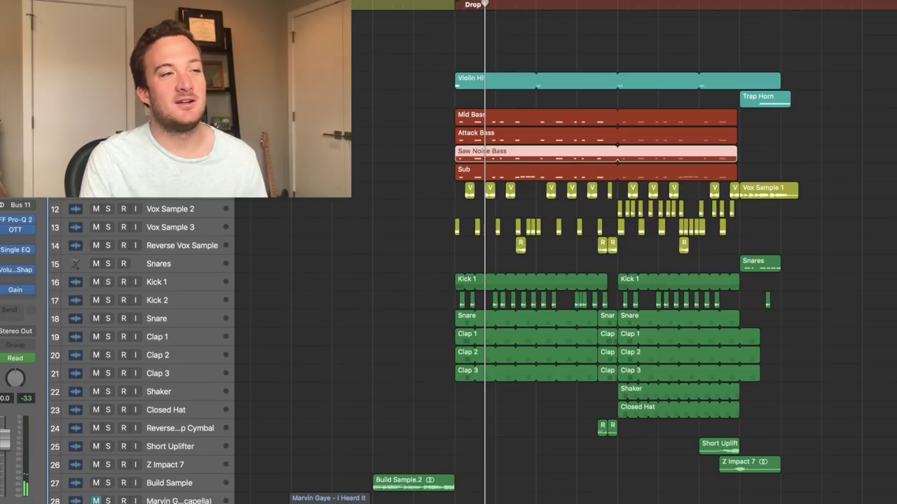
left_click(1, 206)
left_click_drag(117, 2, 689, 26)
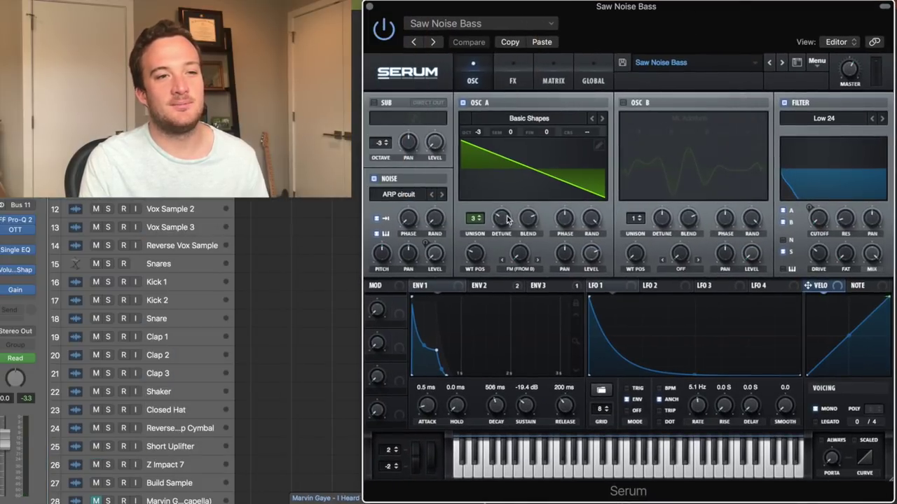
mouse_move(500, 218)
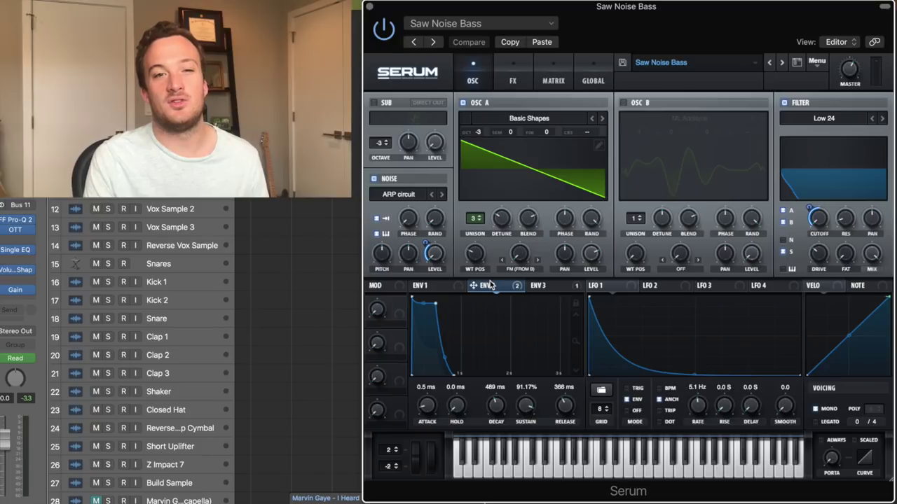
Examine the modulation on the Saw Noise Bass patch's filter cutoff and the level of its ARP circuit noise oscillator
right_click(827, 220)
key("Escape")
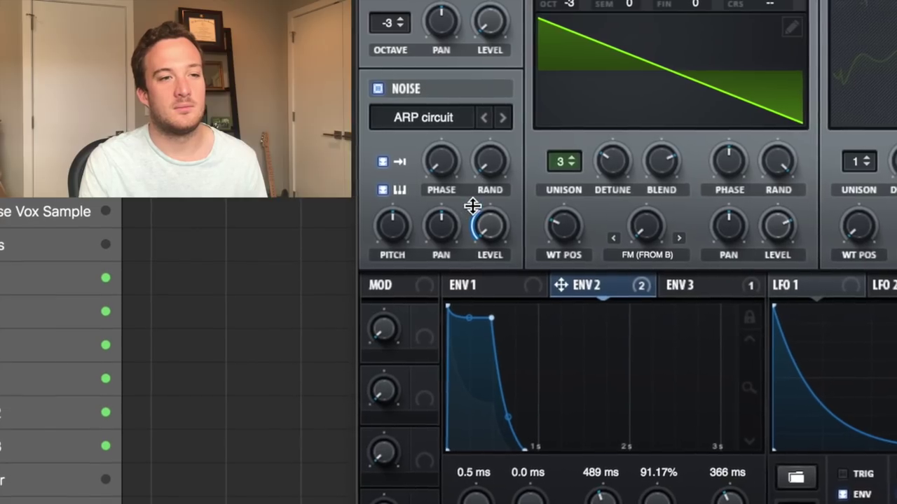
left_click_drag(428, 244, 424, 220)
left_click_drag(478, 171, 523, 218)
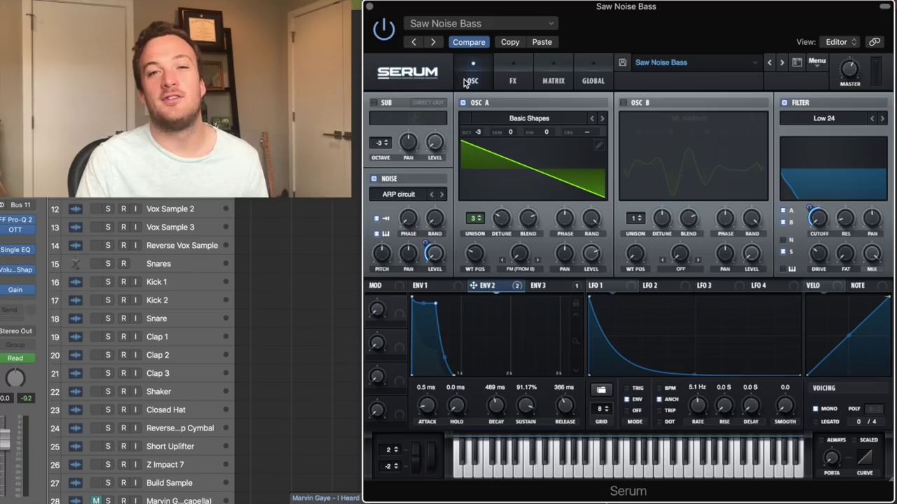
Review the Saw Noise Bass effects chain: Serum's own effects, CLA Bass compression and distortion, and the FF Pro-Q 2 equalizer
left_click(512, 80)
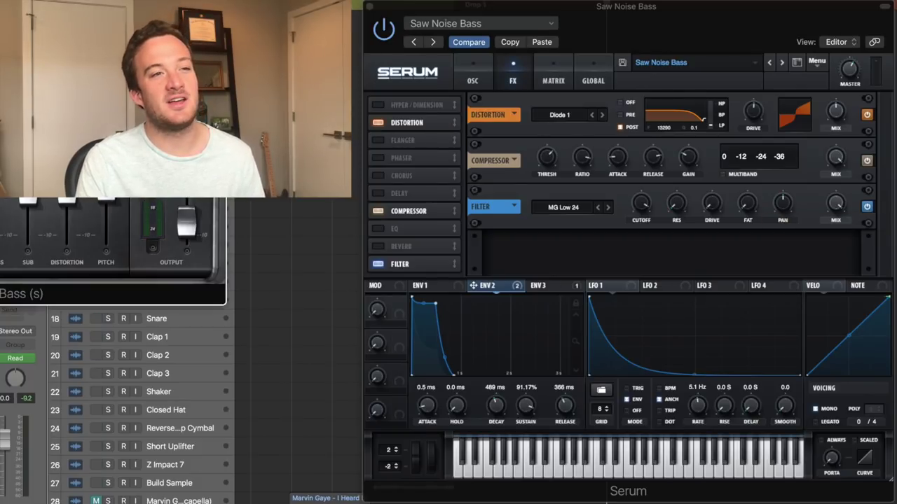
left_click_drag(72, 0, 618, 79)
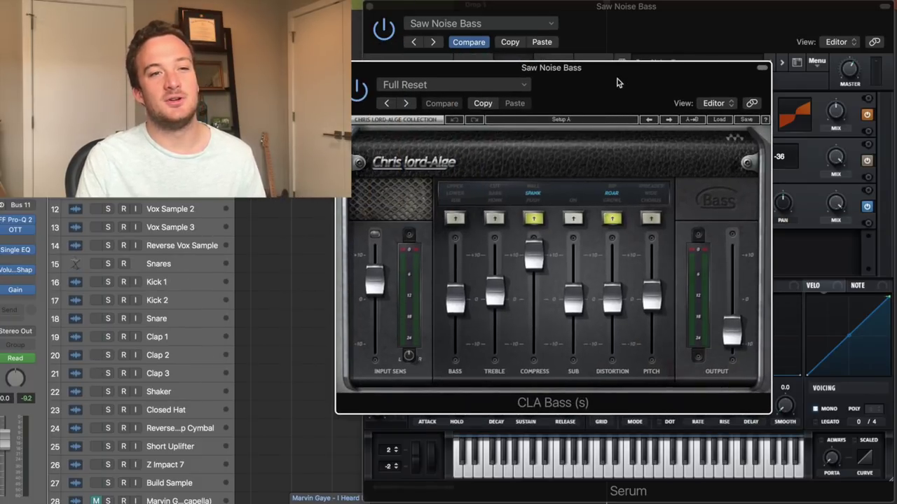
left_click(610, 198)
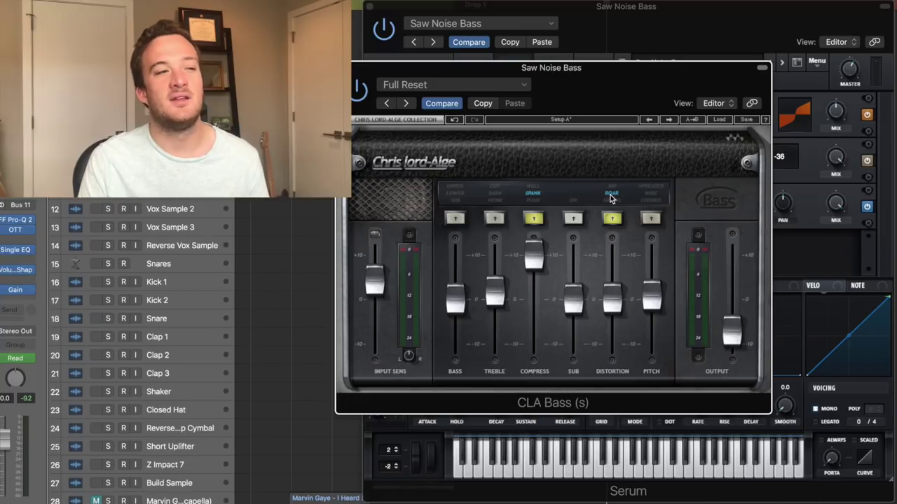
left_click(15, 220)
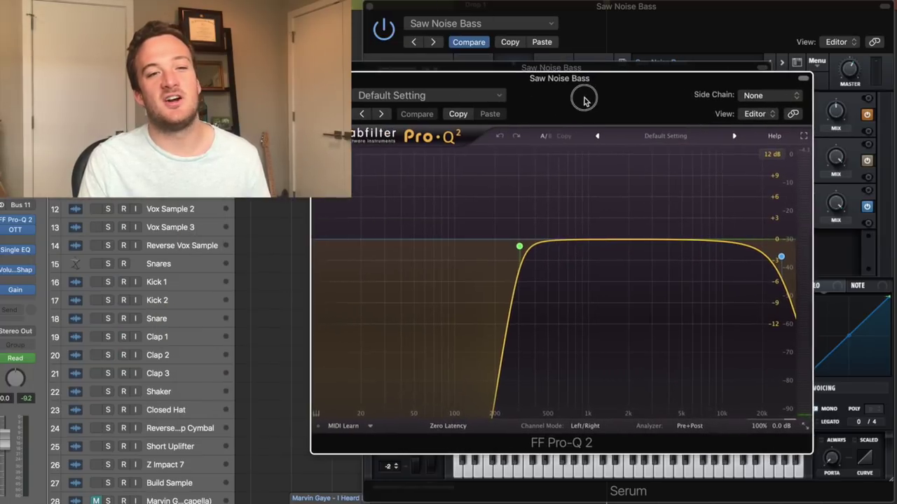
left_click_drag(520, 246, 526, 247)
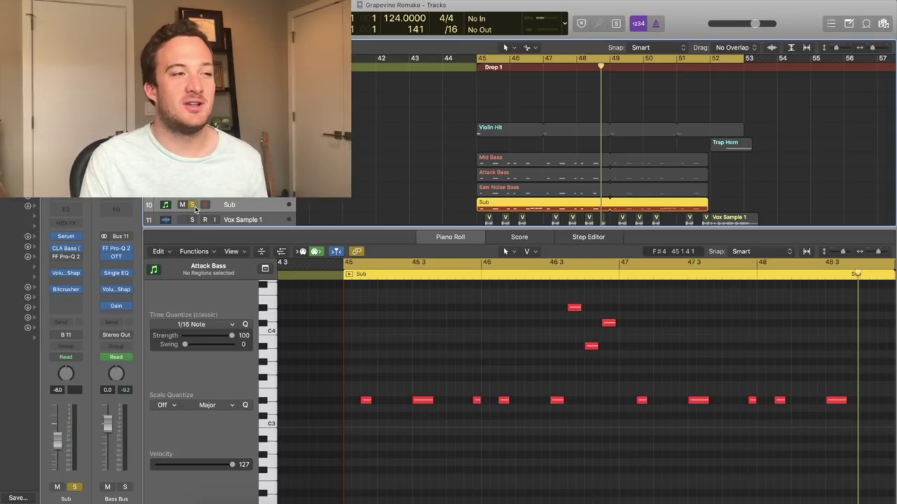
Play the soloed Sub track, then open its Serum patch and examine the filter cutoff, distortion and filter effects
key("space")
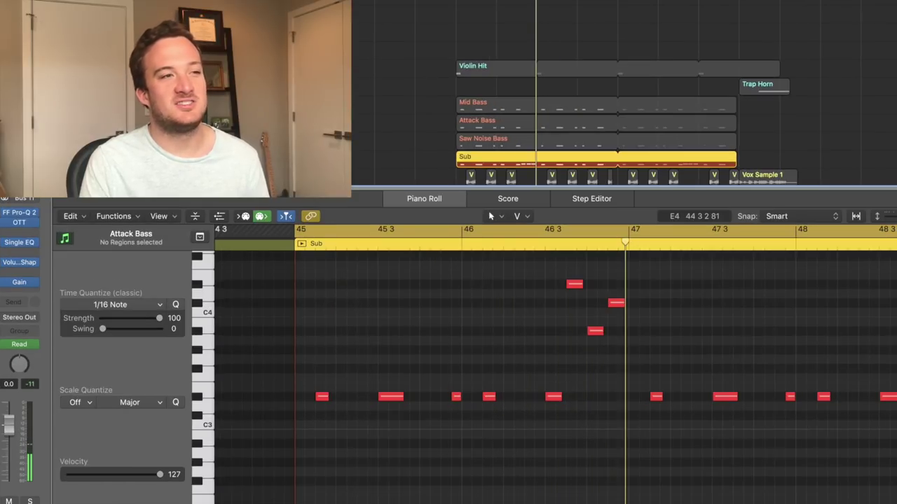
left_click(1, 198)
left_click_drag(154, 2, 728, 35)
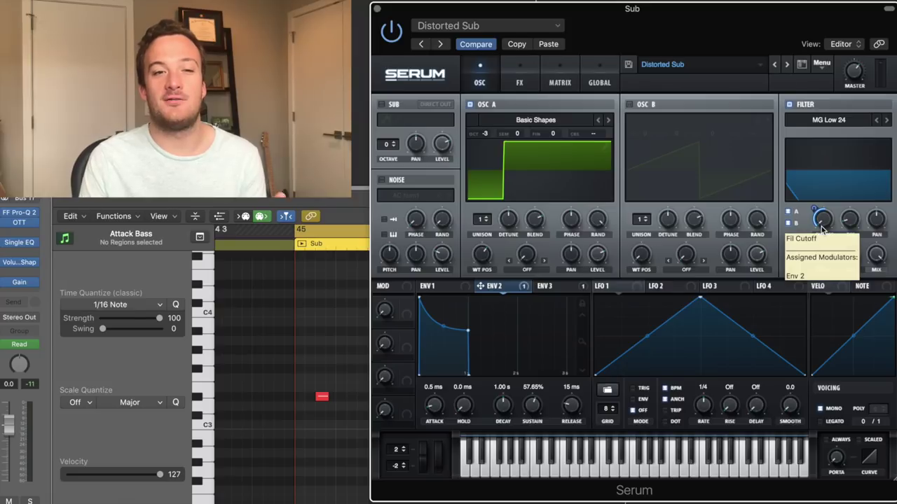
left_click(531, 84)
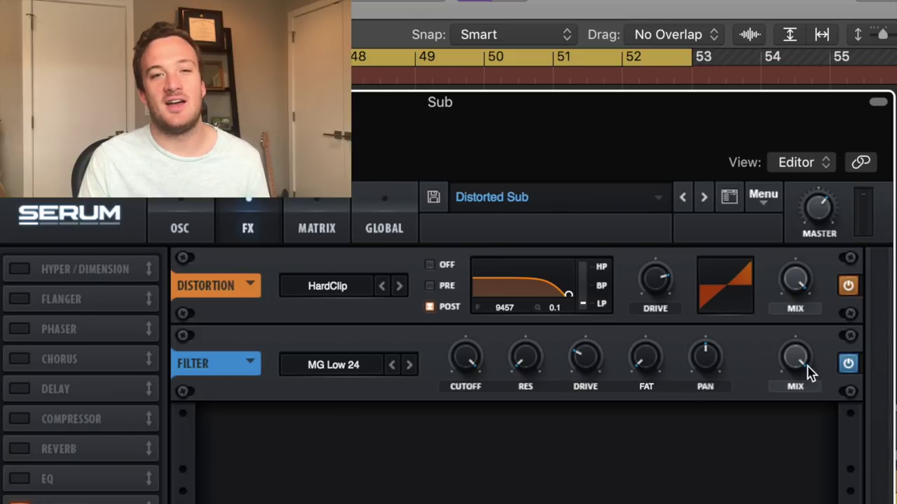
left_click(592, 365)
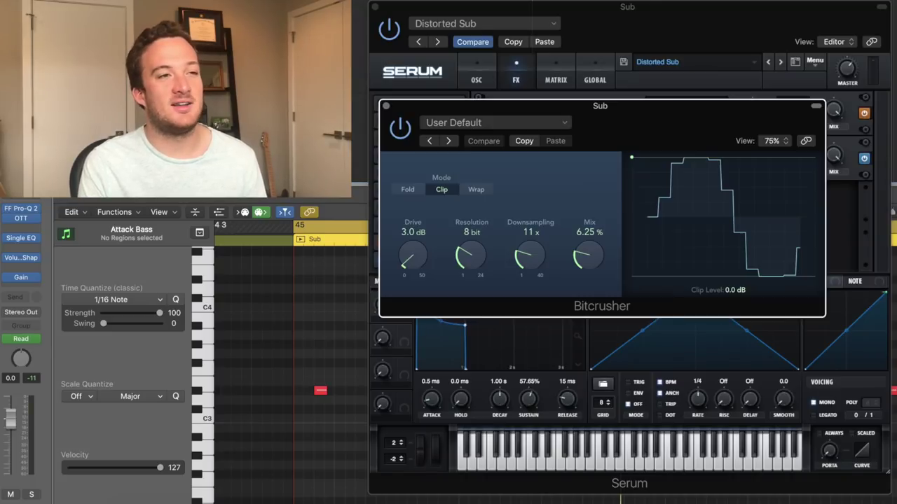
Vary the Bitcrusher mix on the Sub track during playback to hear its effect
left_click_drag(594, 133, 603, 124)
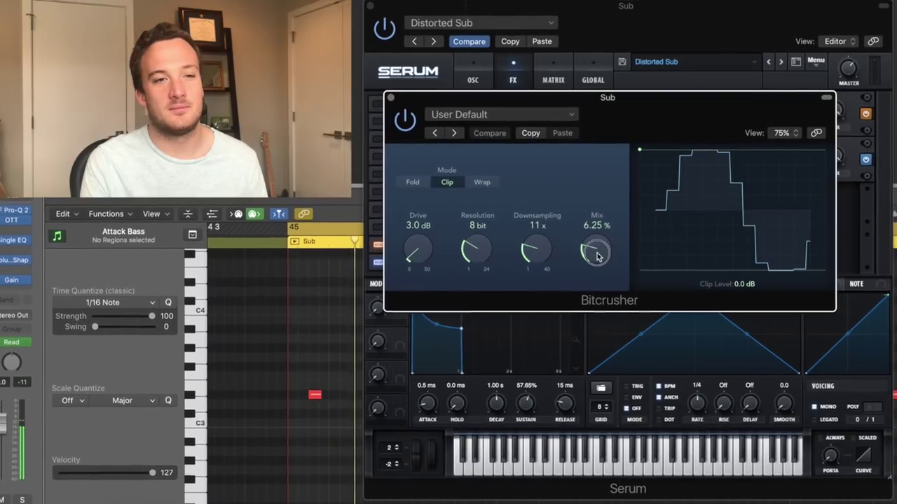
left_click_drag(596, 246, 572, 290)
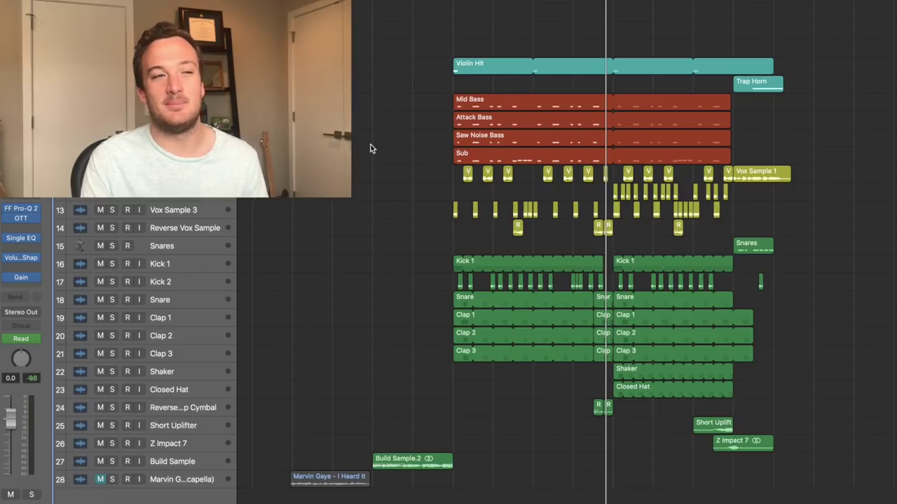
Solo and play Kick 2, and inspect the low cut band in its FF Pro-Q 2 equalizer
left_click(122, 283)
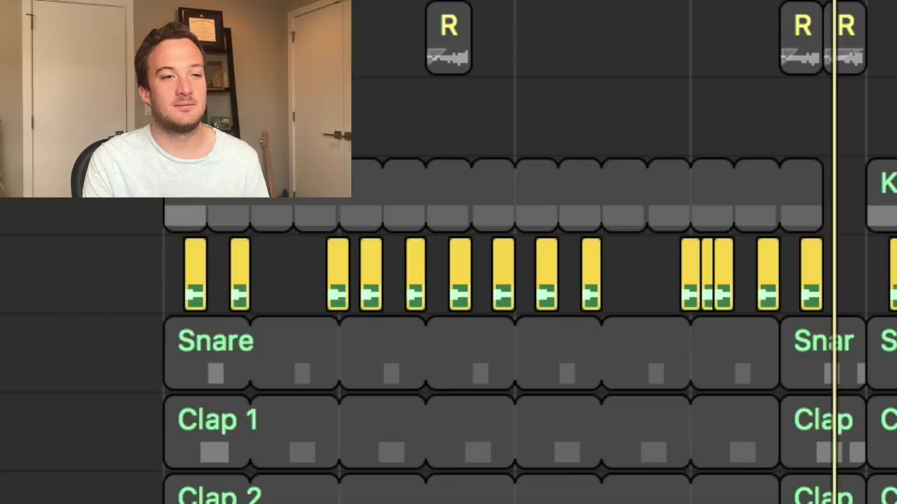
key("space")
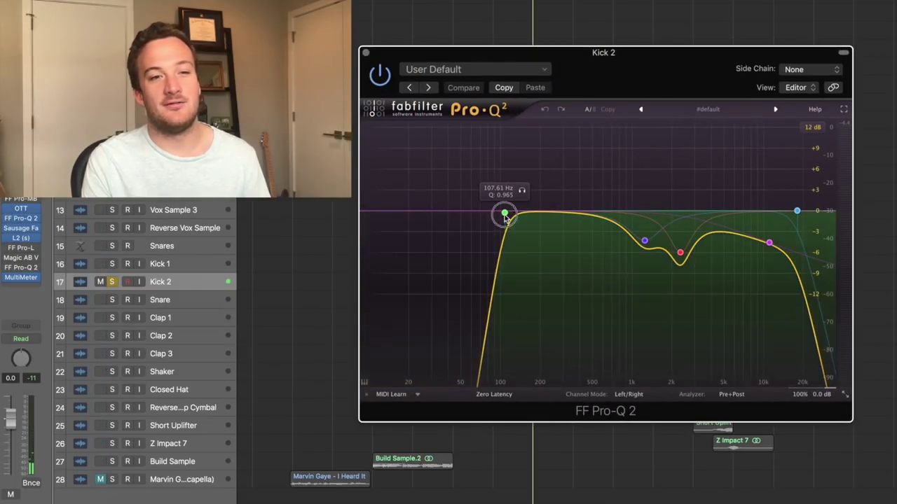
left_click(504, 213)
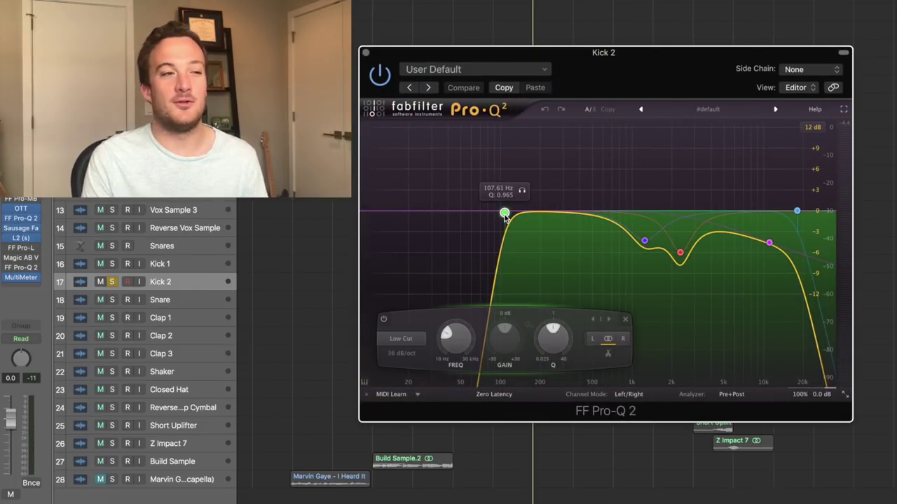
left_click(365, 53)
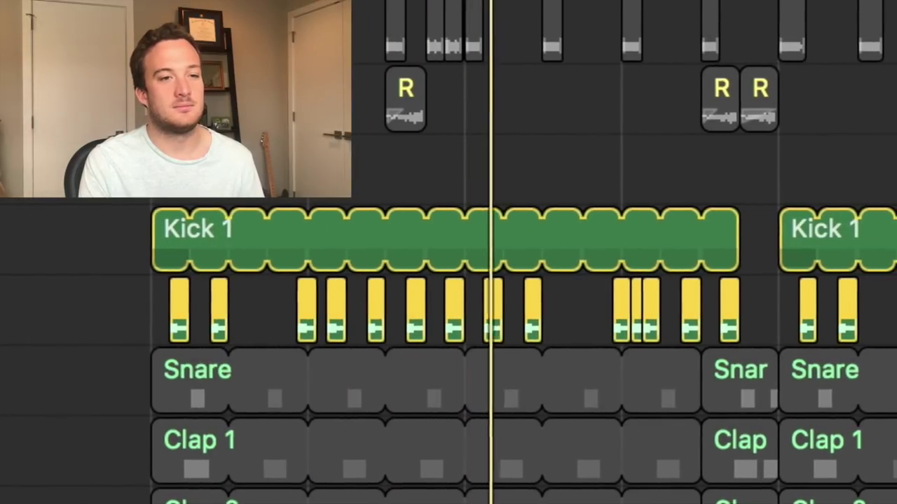
Play Kick 1 and Kick 2 together, adding the Mid Bass, Attack Bass, Saw Noise Bass and Sub tracks to the solo
key("space")
left_click_drag(113, 102, 112, 156)
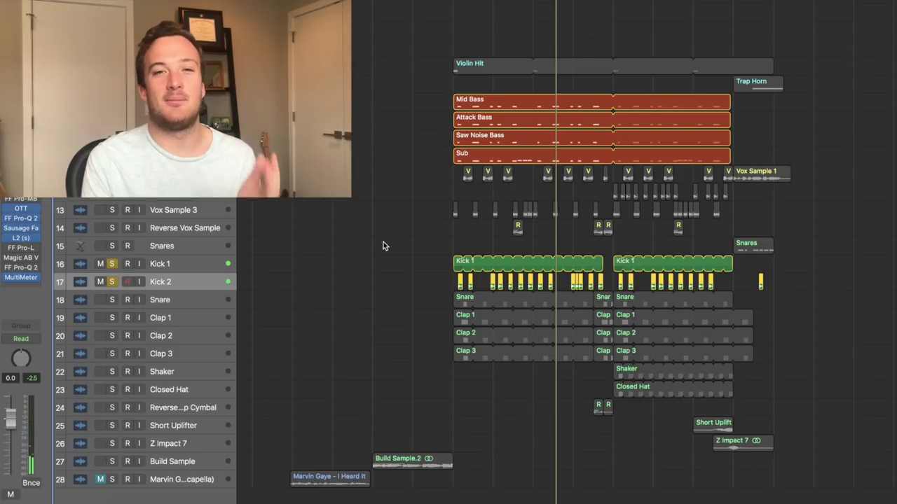
key("space")
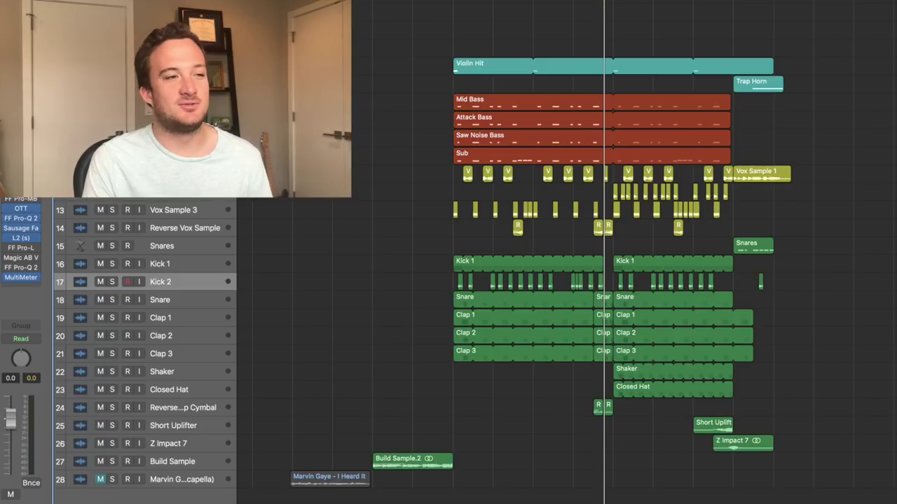
Solo the Vox Sample and Reverse Vox Sample tracks without Snares, and play them from the start of the drop
left_click_drag(112, 210, 116, 242)
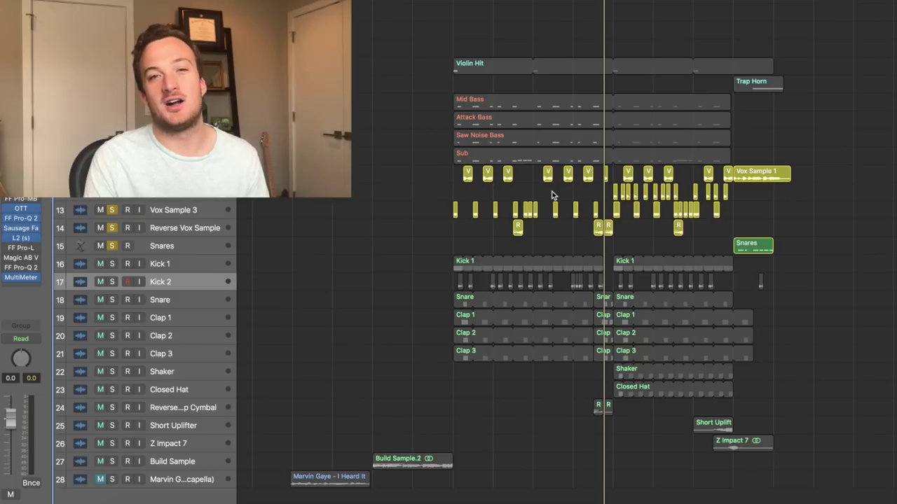
left_click(448, 190)
key("space")
left_click(112, 247)
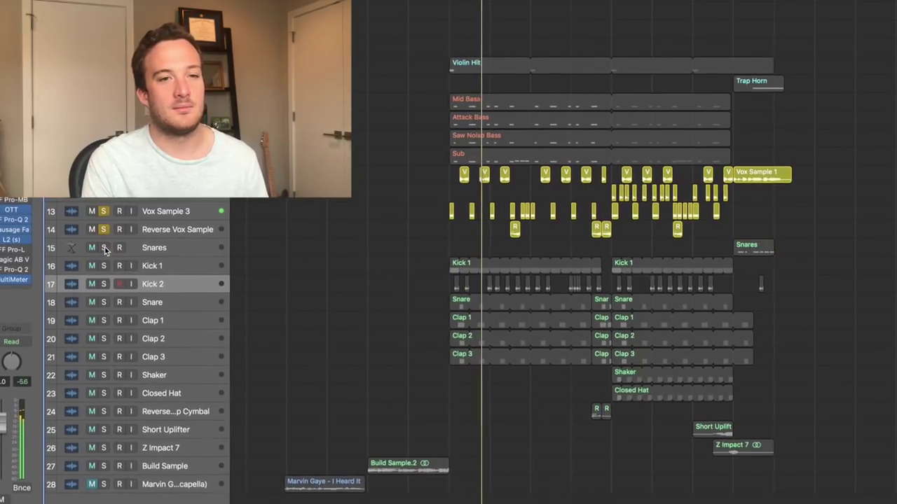